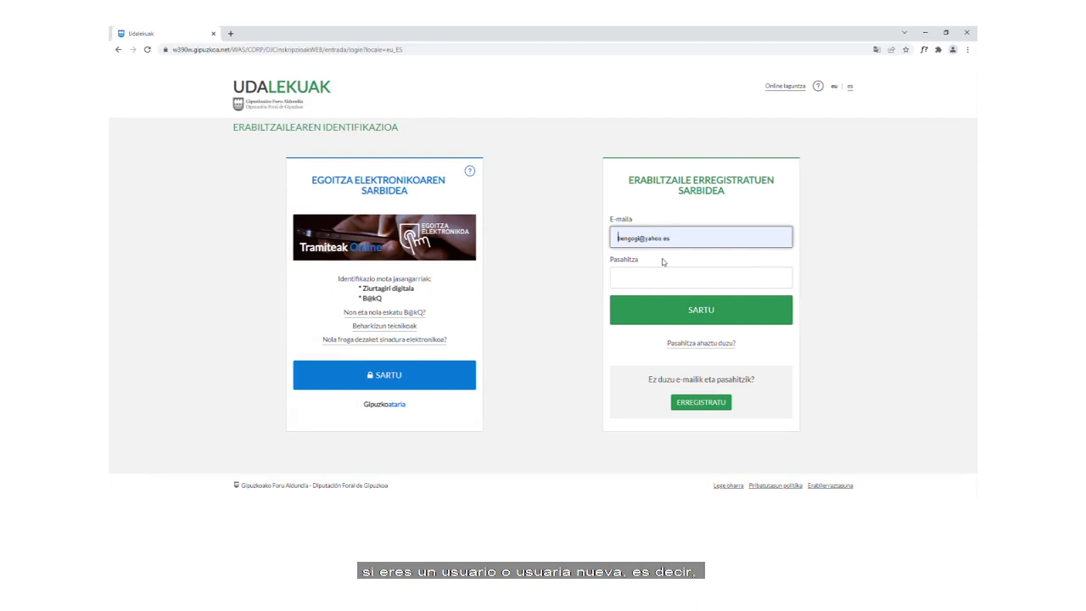
Step: Enter the account password in Pasahitza and log in with SARTU
left_click(648, 279)
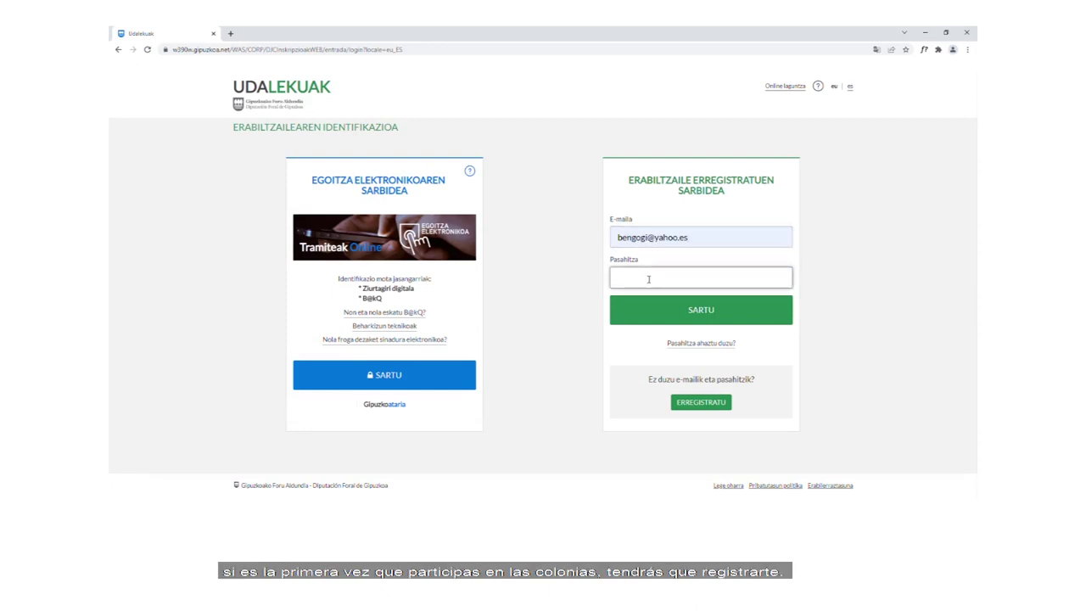
type("****")
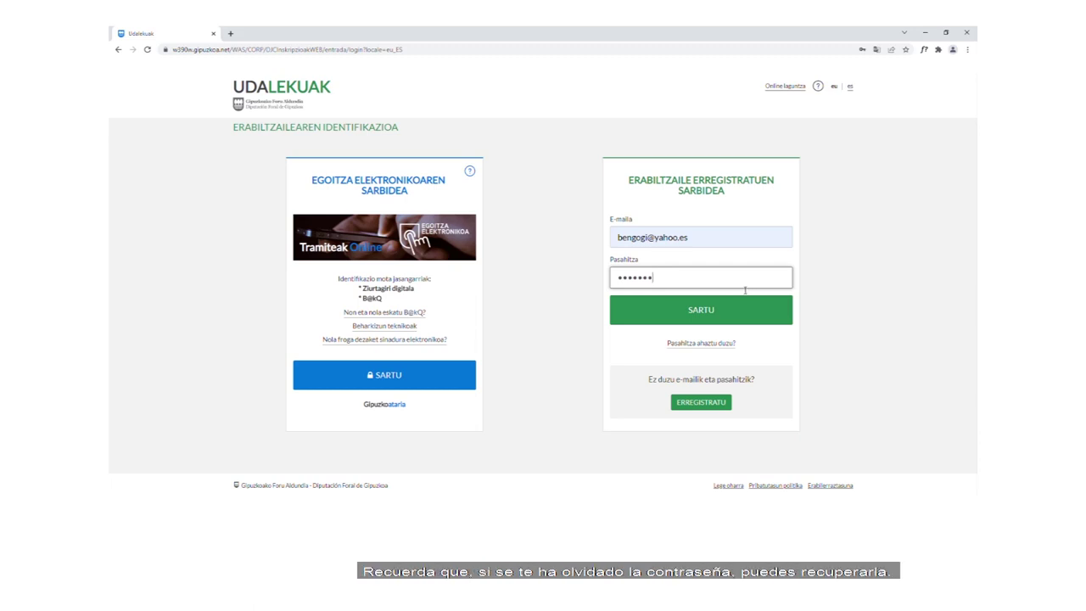
left_click(704, 311)
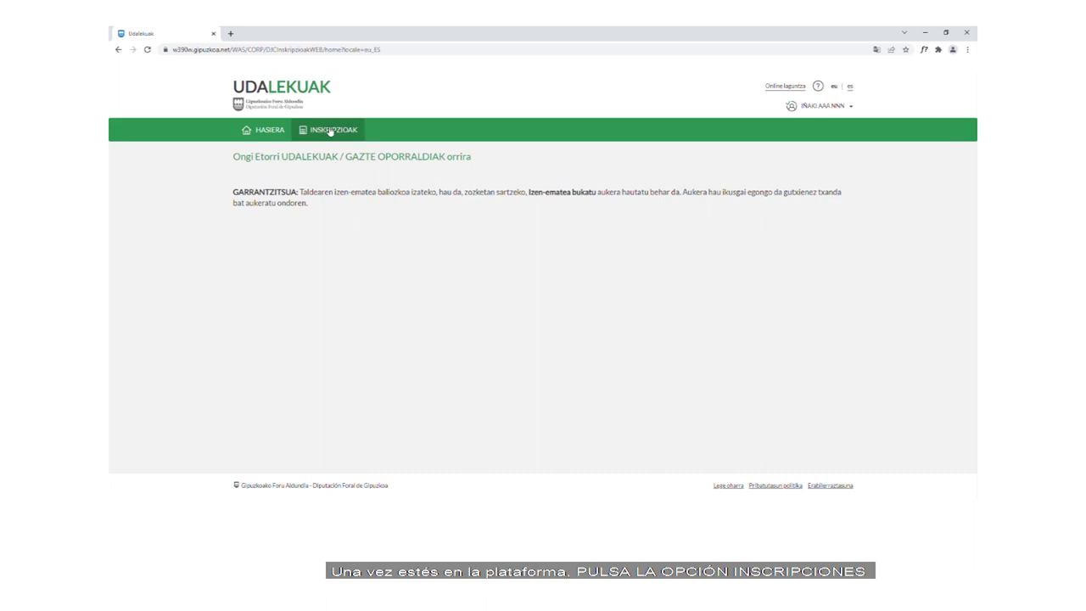
Step: Go to INSKRIPZIOAK and start a new registration group with Talde berria
left_click(330, 131)
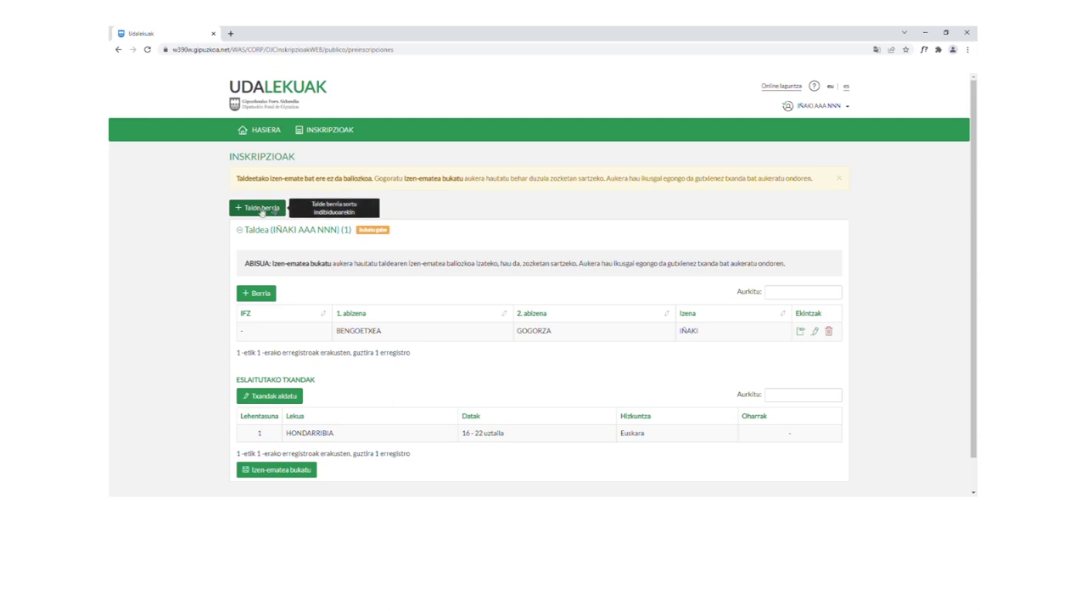
left_click(262, 211)
Step: Enter the child's two surnames and first name, and set Sexua to Gizonezkoa
left_click(515, 202)
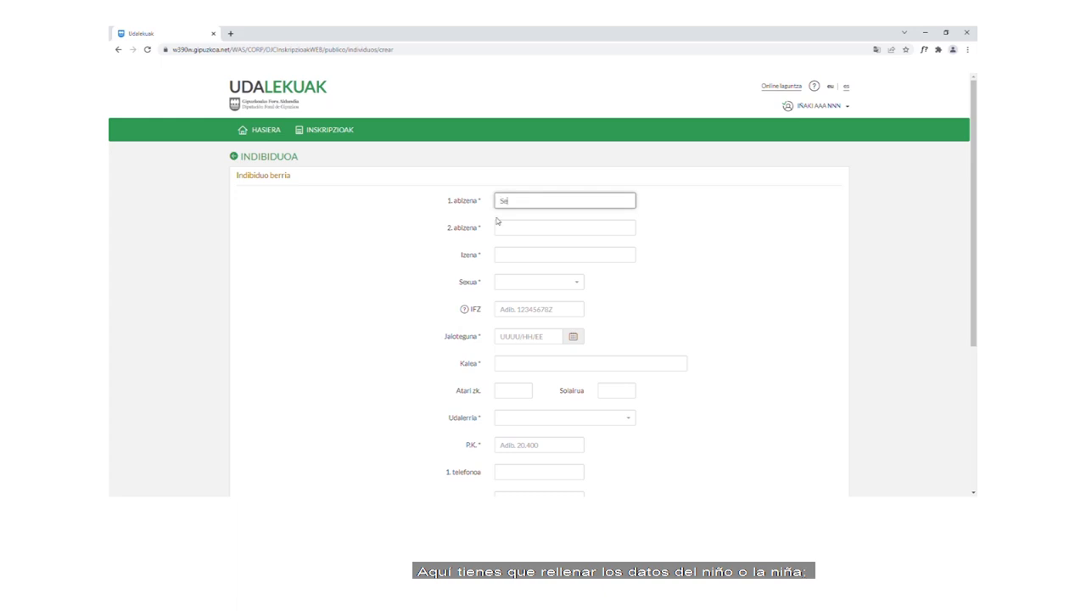
left_click(510, 227)
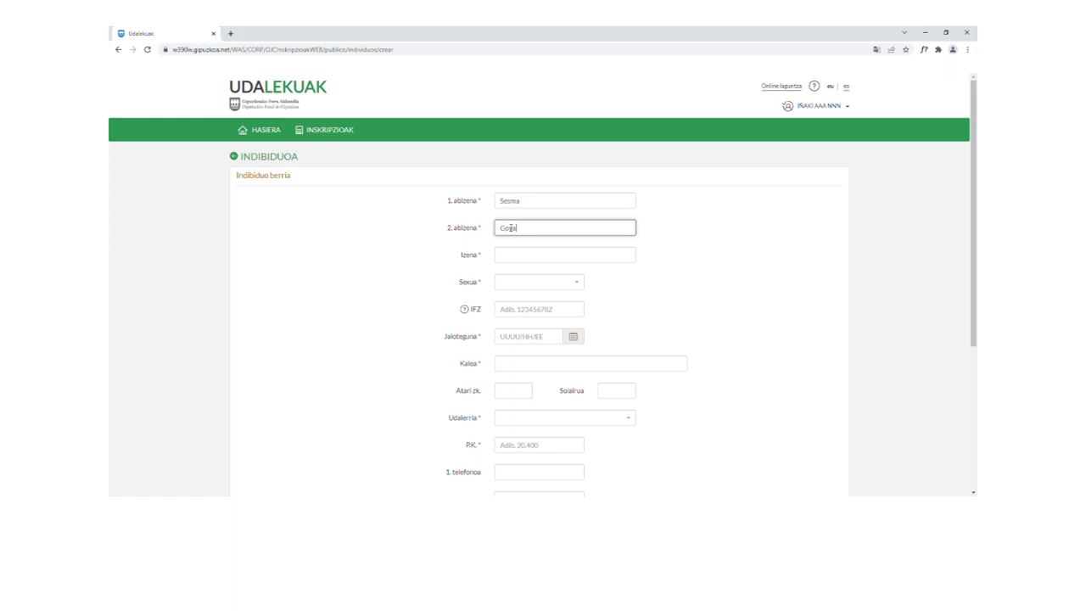
left_click(534, 263)
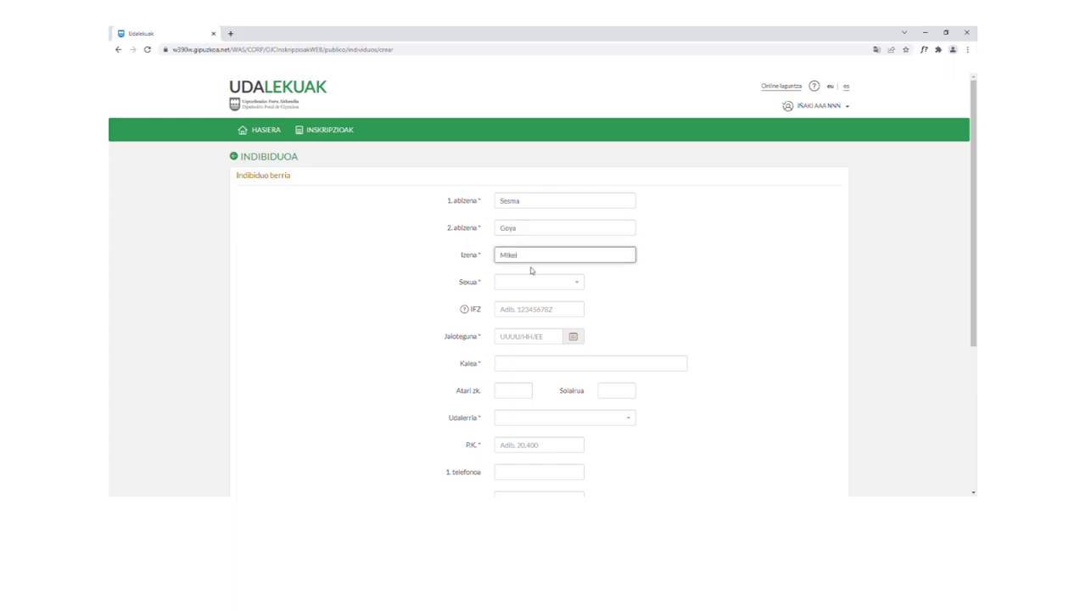
left_click(535, 283)
left_click(528, 328)
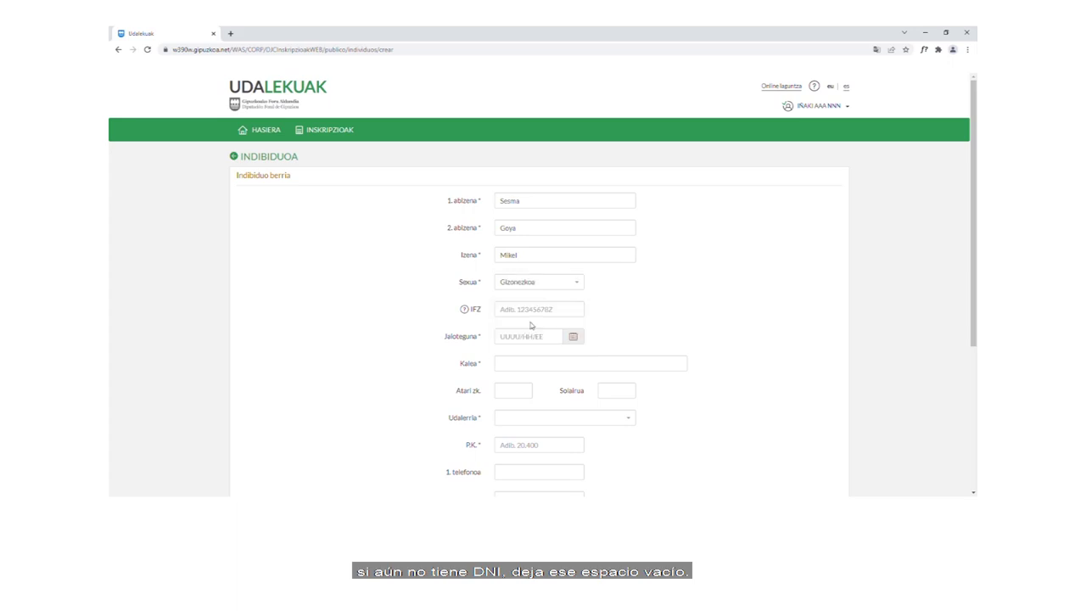
left_click(507, 310)
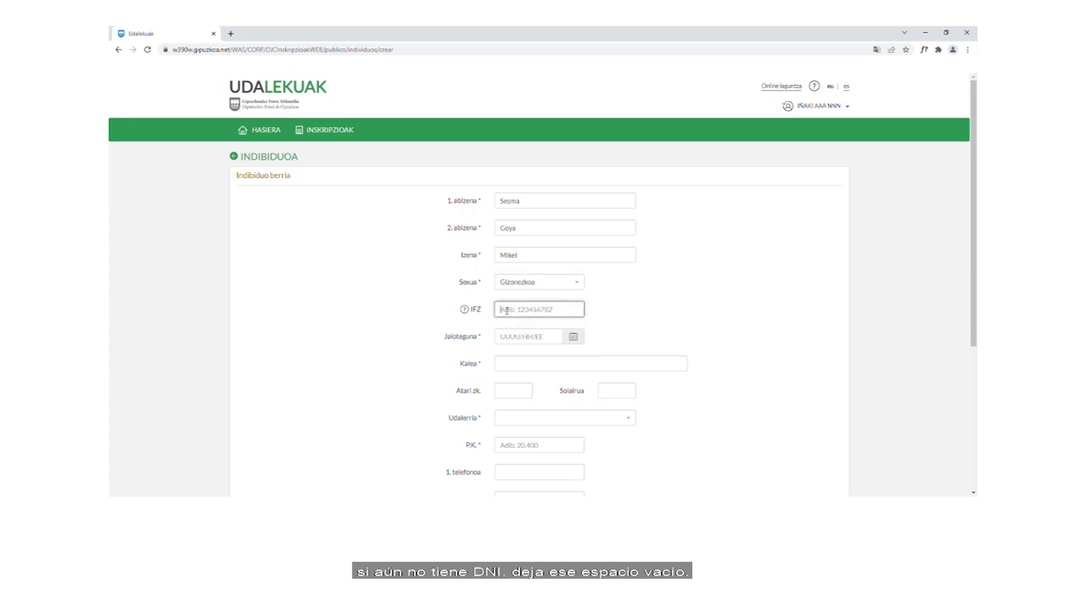
Step: Set the birth date to 2011/02/09 and fill in the street name and door number 1
left_click(575, 338)
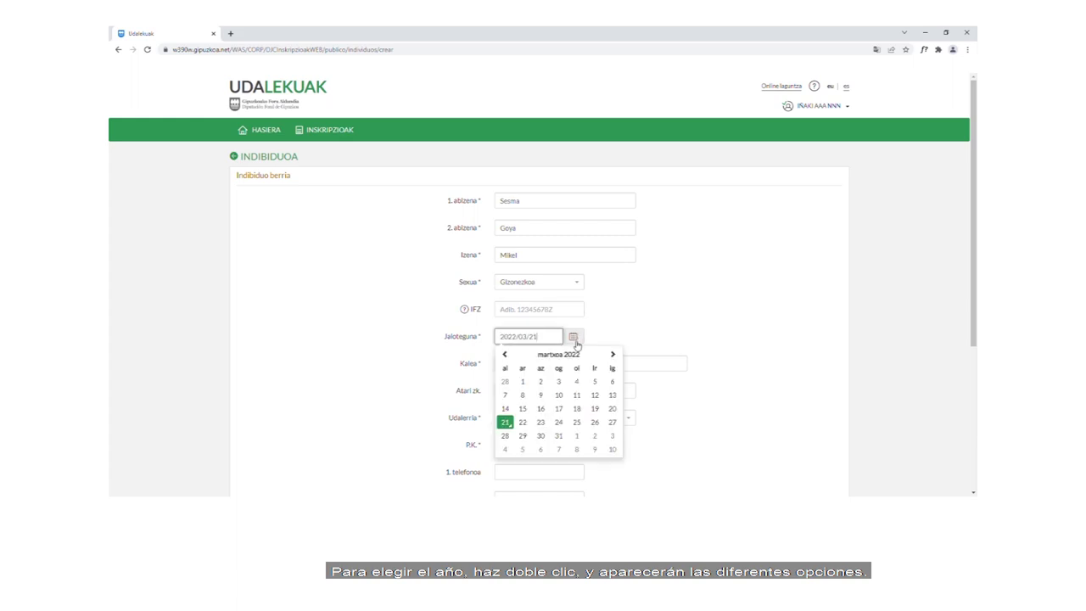
double_click(559, 355)
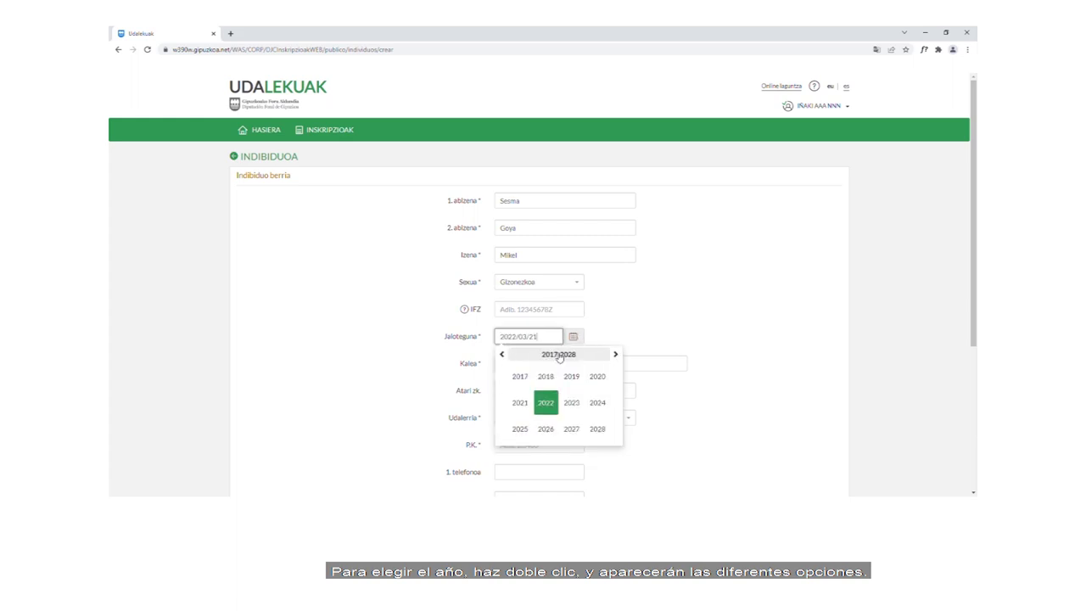
left_click(503, 355)
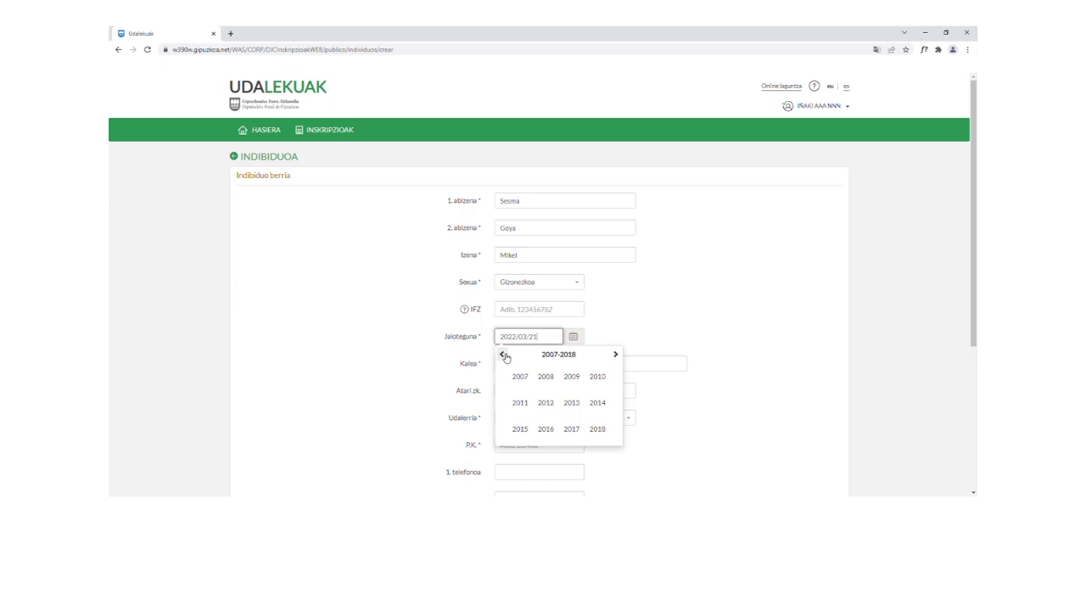
left_click(520, 402)
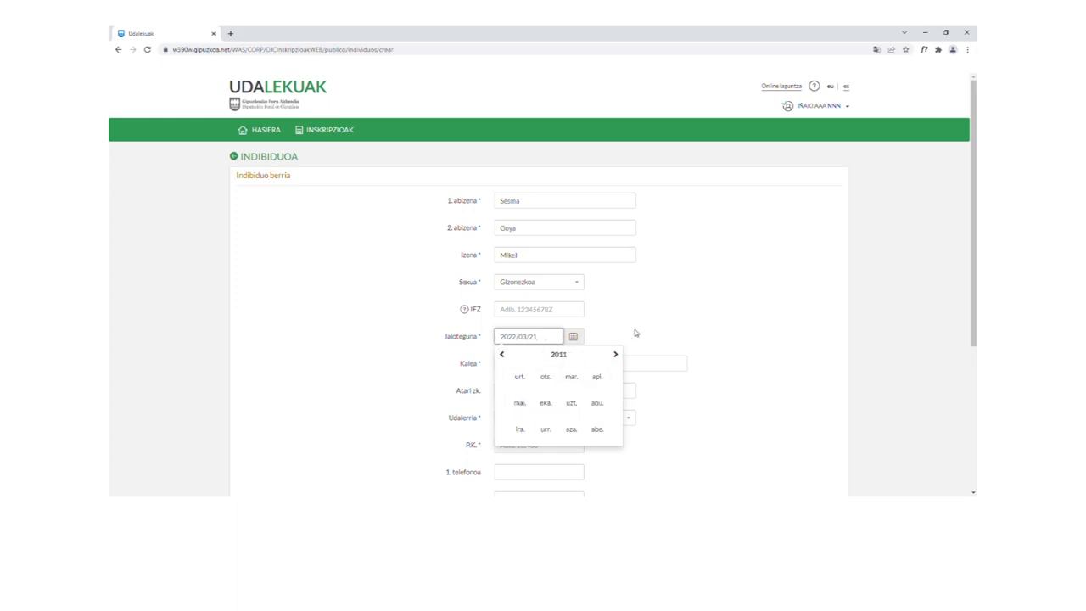
left_click(546, 377)
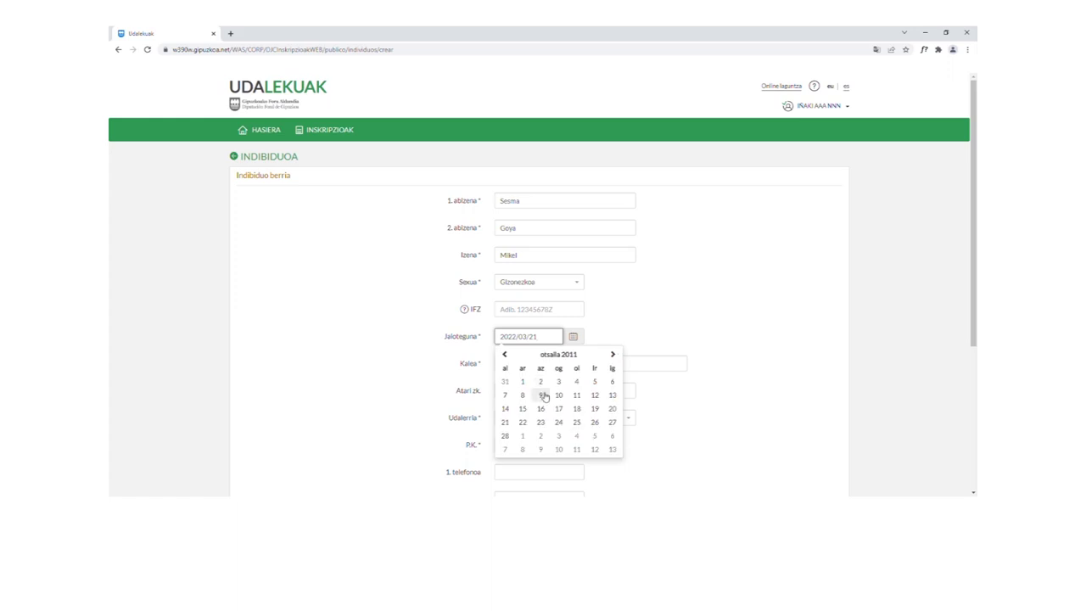
left_click(541, 396)
type("kalearen izena")
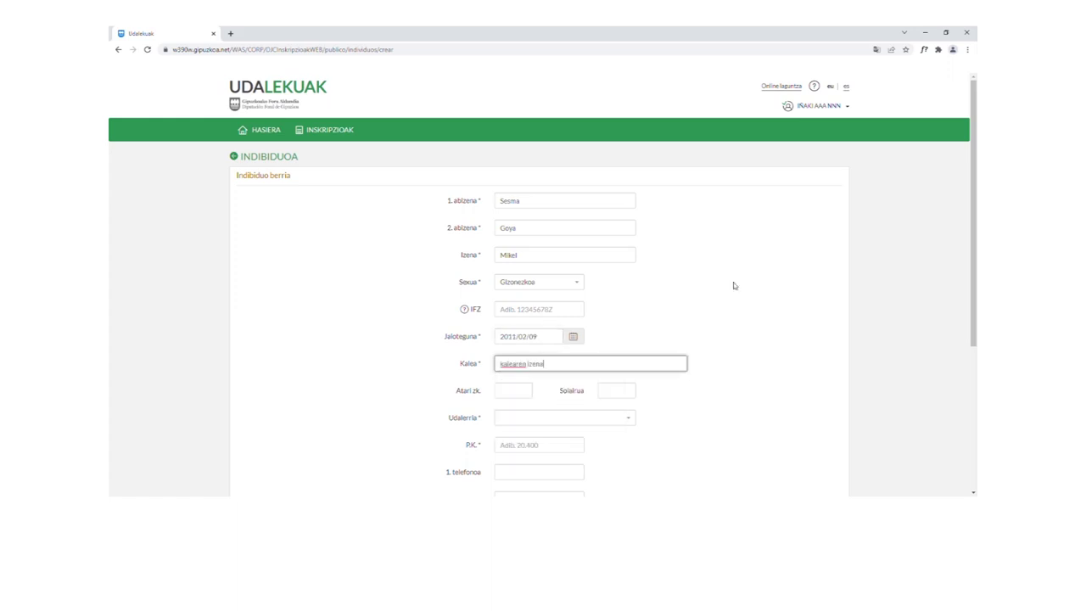
type("1")
left_click(617, 393)
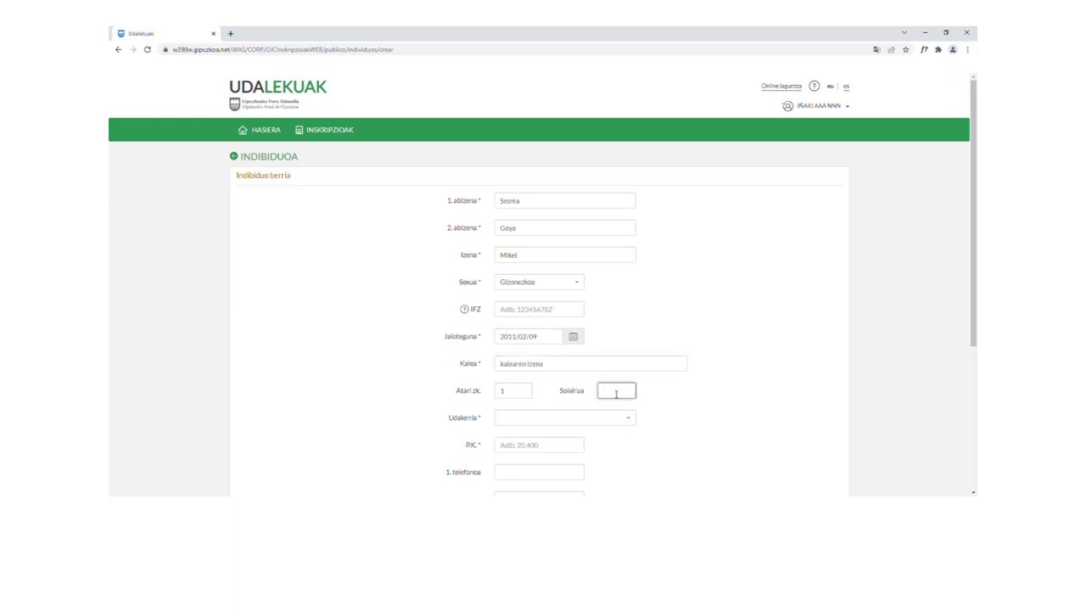
Step: Choose BEASAIN as the town and enter both phone numbers and the contact e-mail
left_click(527, 419)
scroll(558, 379, "down", 5)
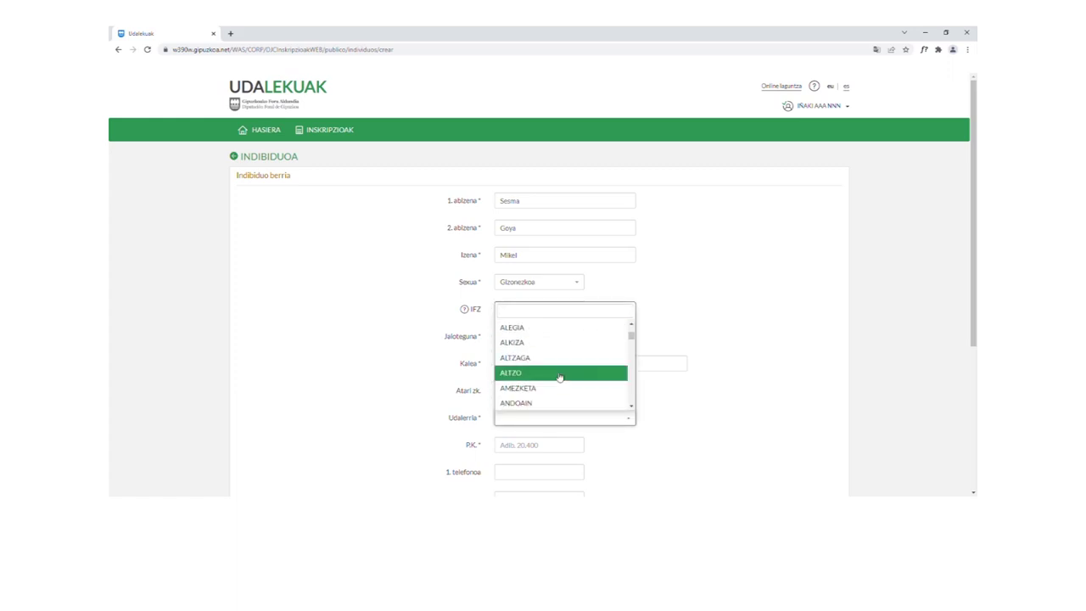
scroll(559, 377, "down", 2)
left_click(557, 375)
scroll(570, 315, "down", 3)
left_click(530, 294)
type("111-111-111")
key("Tab")
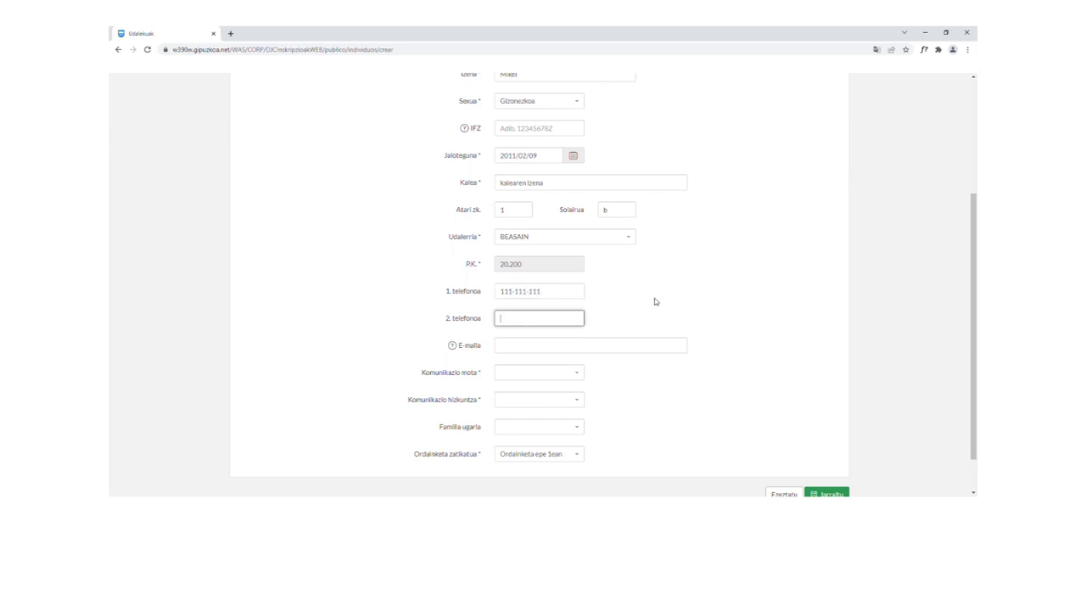
type("222-222-222")
left_click(554, 347)
Step: Set communication to e-mail in Euskara, Familia ugaria to Ez, and save with Jarraitu
left_click(519, 373)
left_click(515, 436)
left_click(538, 404)
left_click(522, 448)
left_click(531, 430)
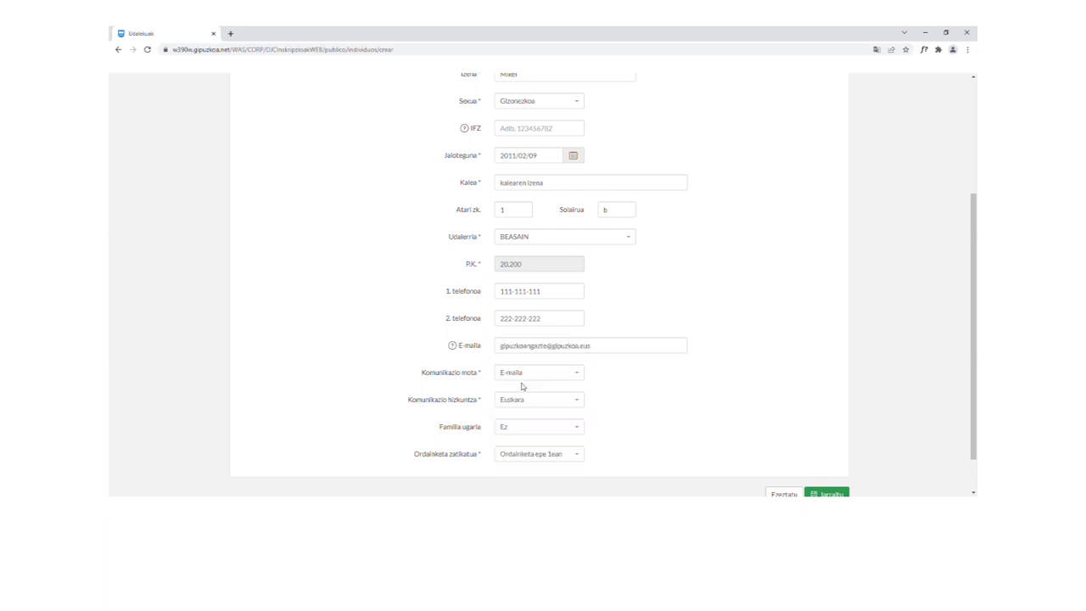
left_click(527, 383)
scroll(623, 439, "down", 2)
left_click(831, 452)
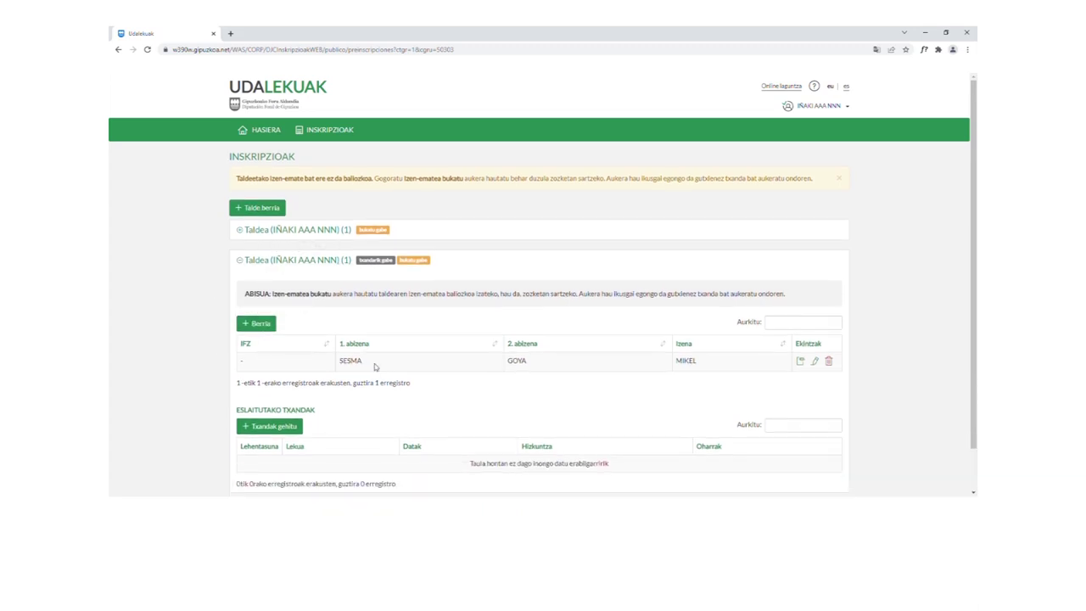
left_click(261, 324)
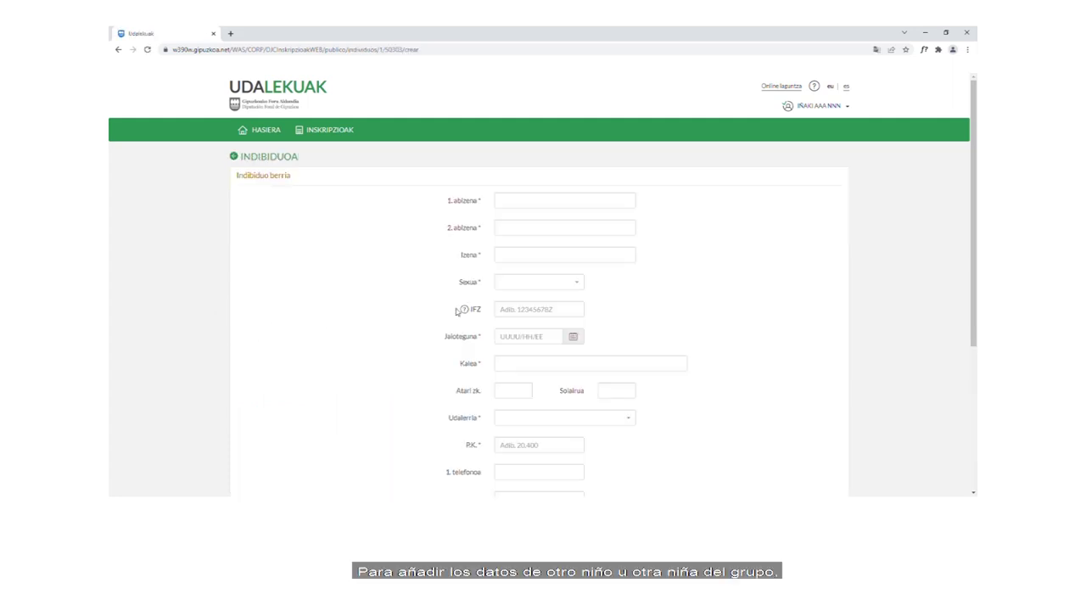
left_click(542, 204)
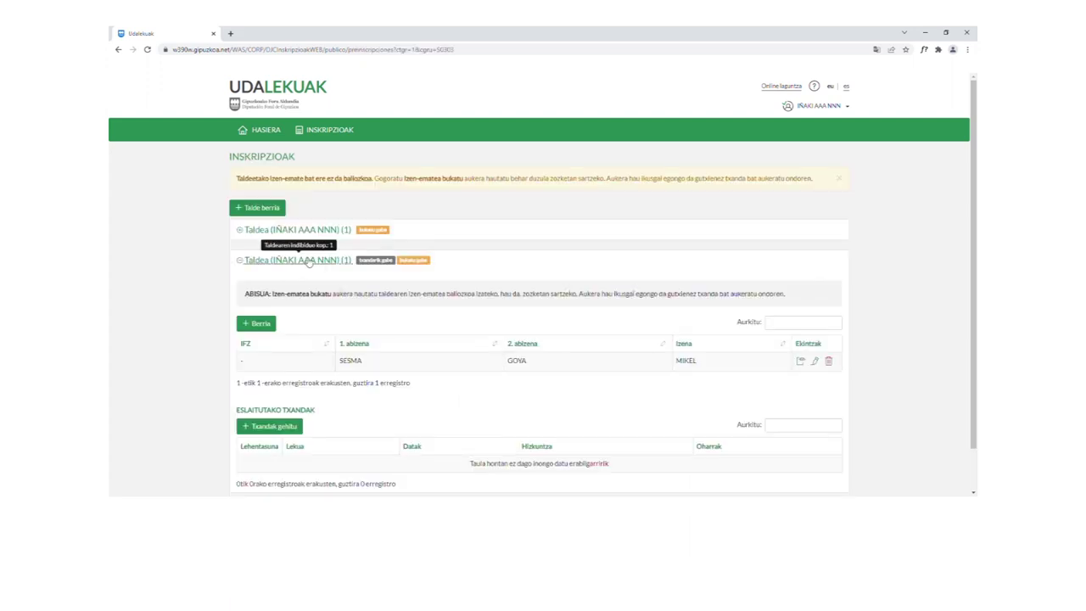
scroll(308, 263, "down", 1)
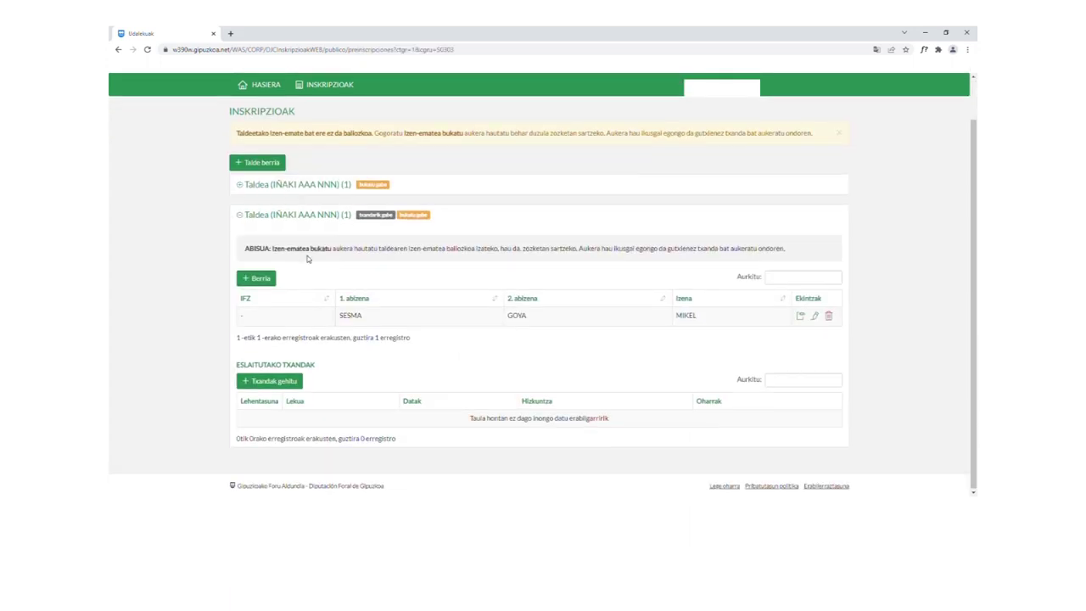
Step: Add the BARRIA 1 - 7 uztaila and BARRIA 8 - 14 uztaila turns as first and second choices
left_click(289, 382)
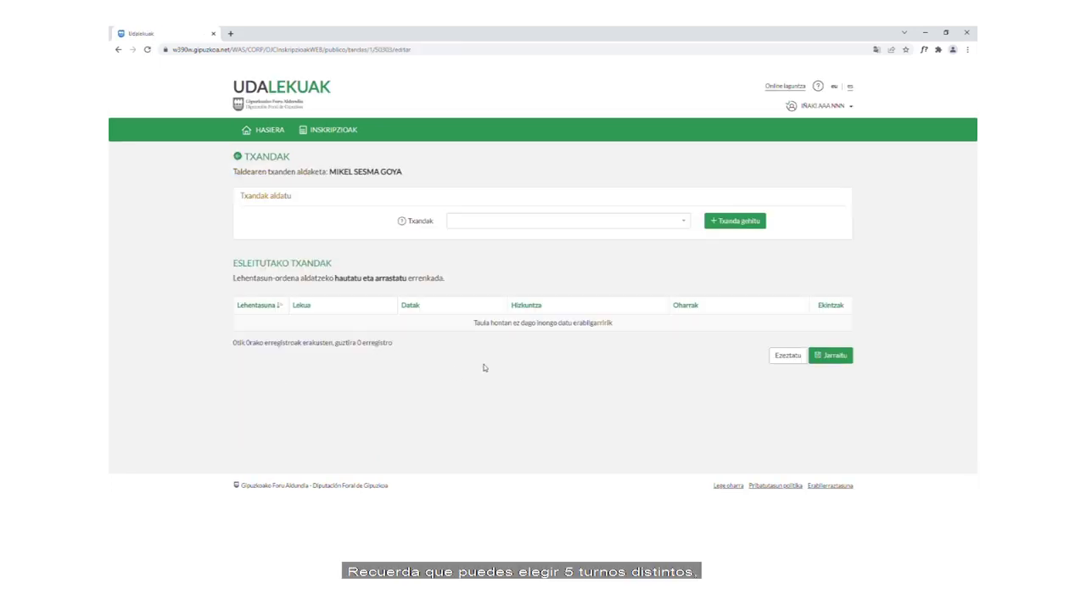
left_click(684, 221)
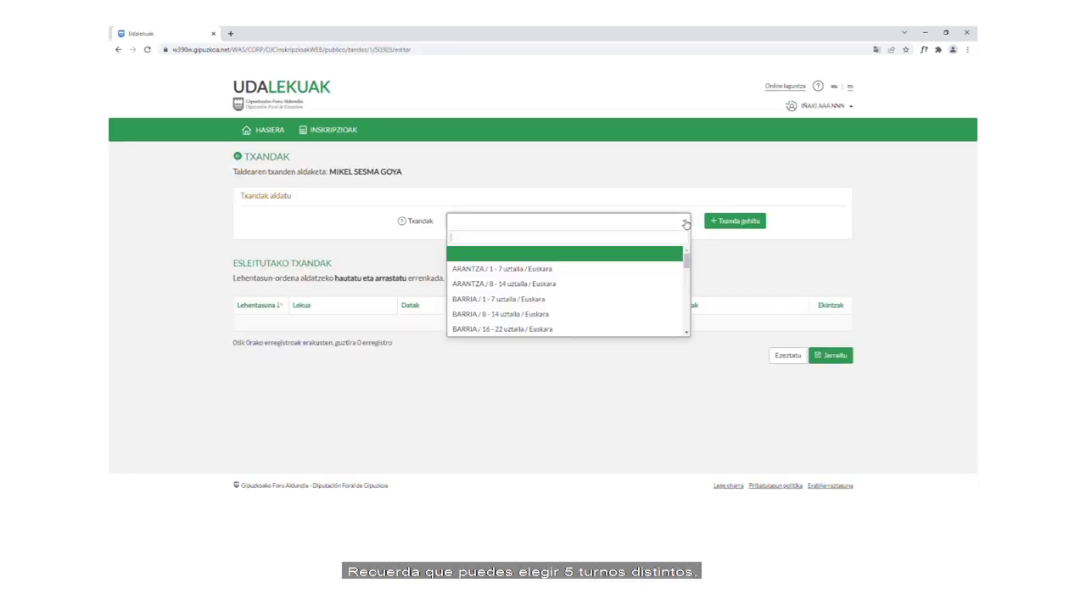
left_click(518, 299)
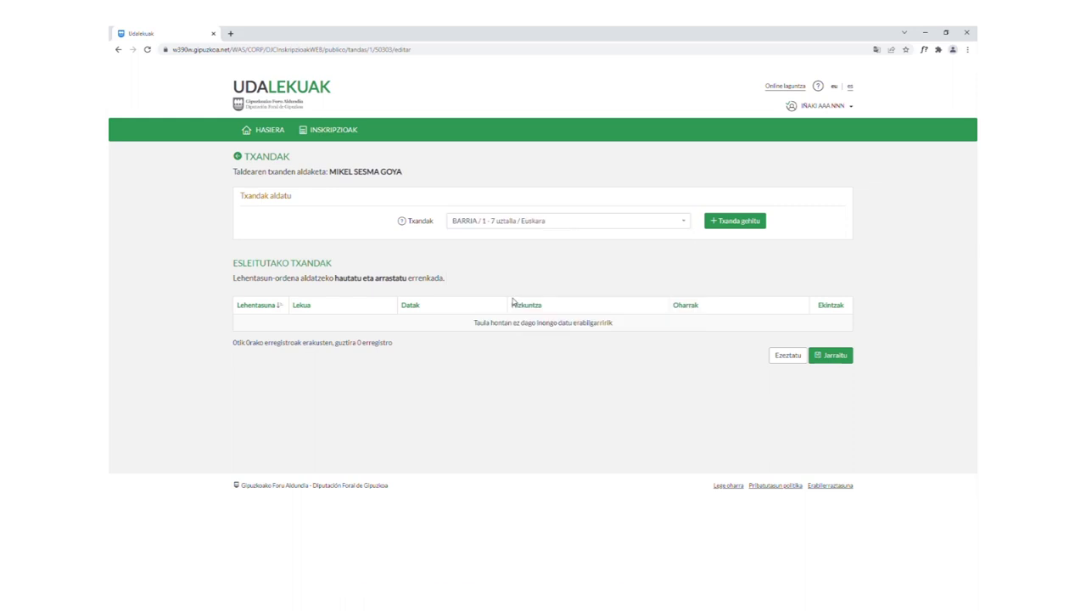
left_click(737, 221)
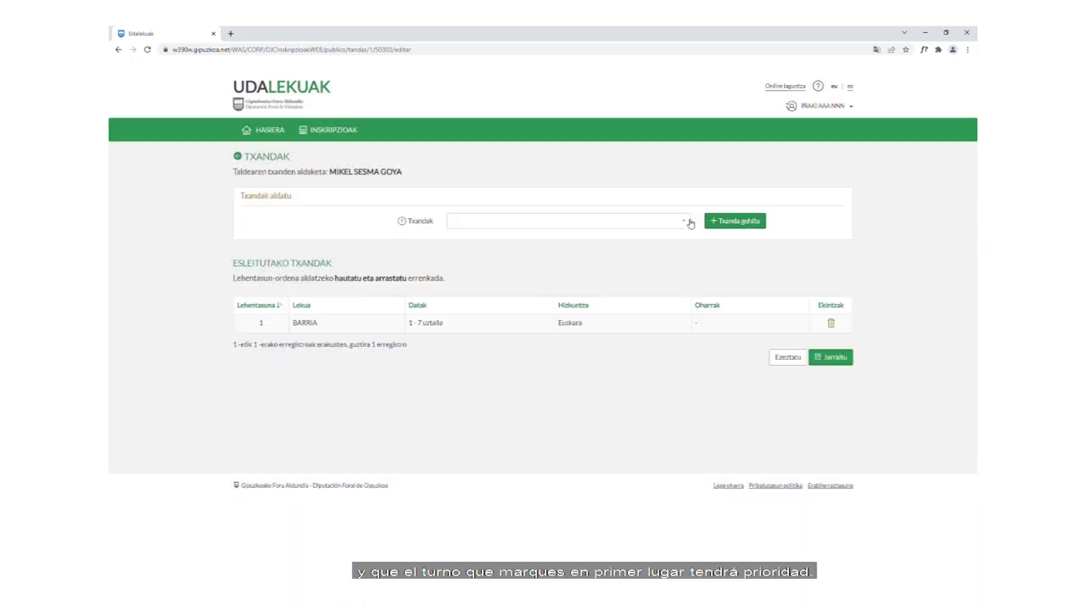
left_click(689, 221)
left_click(522, 315)
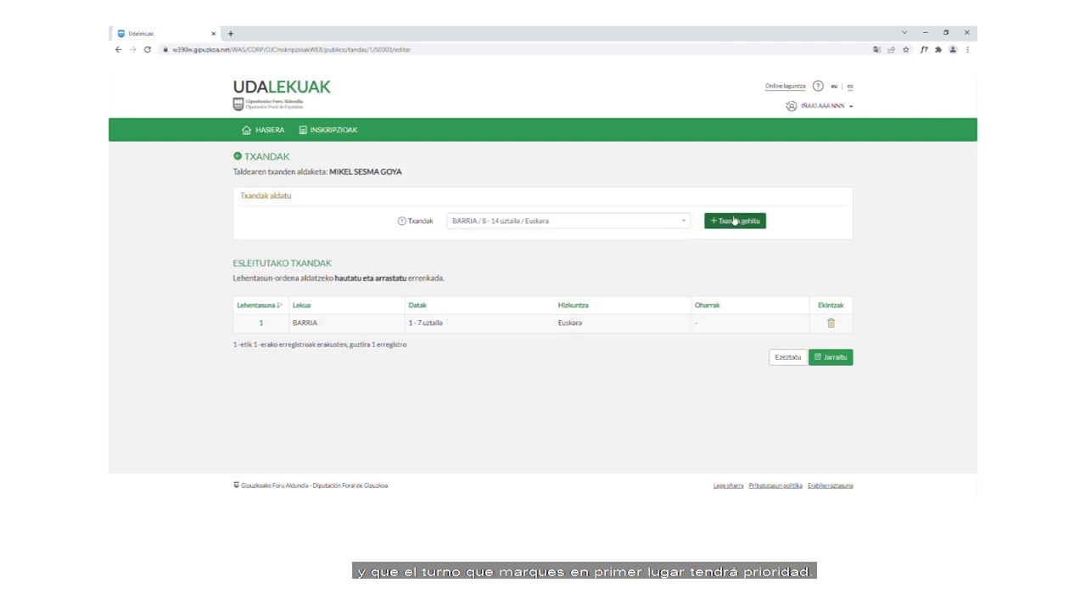
left_click(732, 222)
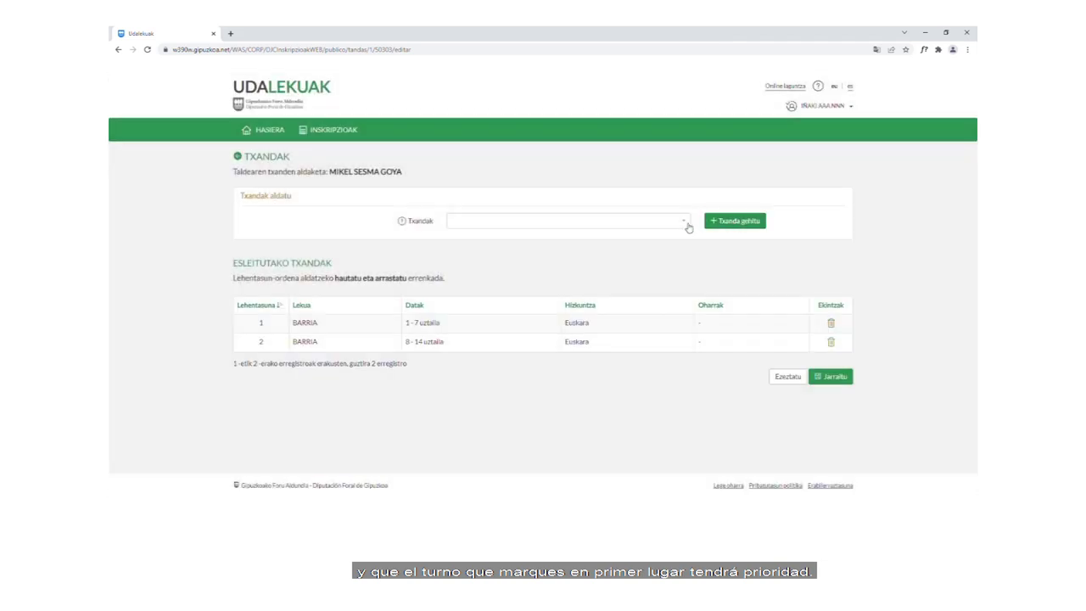
Step: Add the HONDARRIBIA 8 - 14 and LURRASKA 8 - 14 uztaila turns as third and fourth choices
left_click(686, 223)
left_click_drag(687, 261, 686, 287)
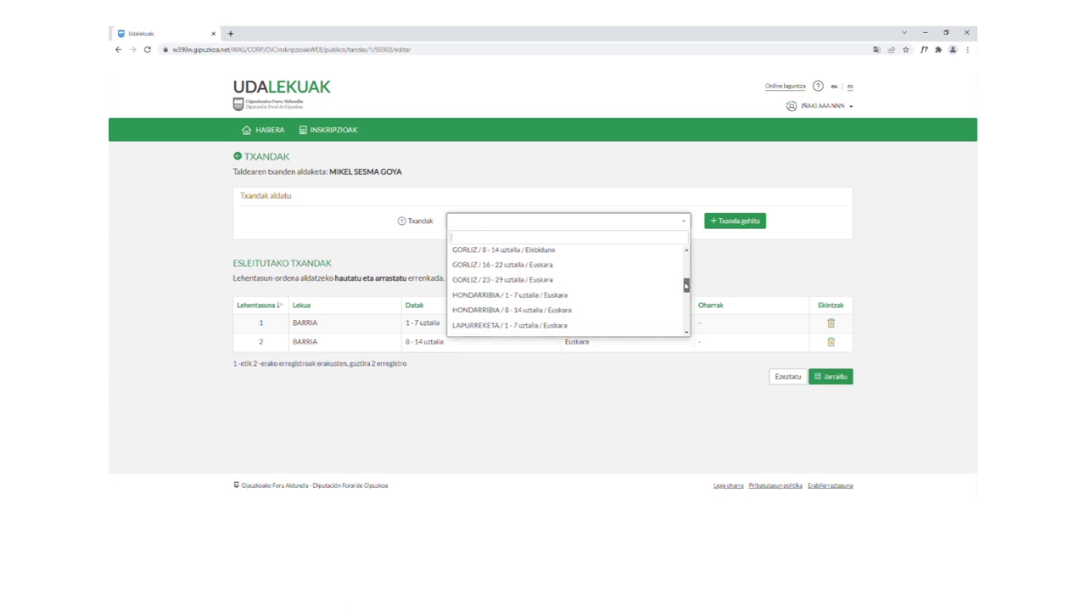
left_click(539, 315)
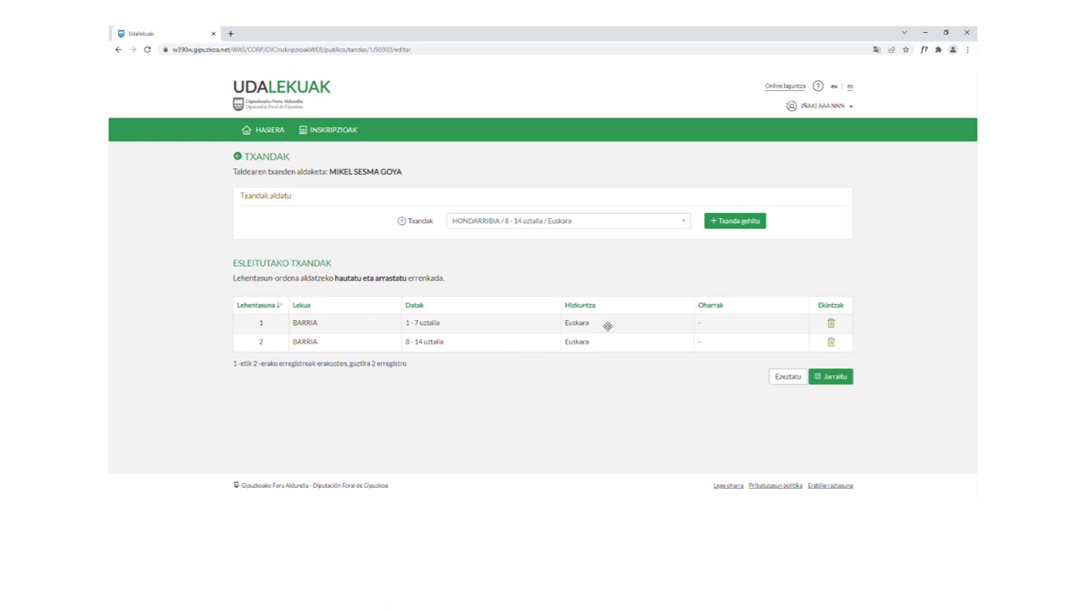
left_click(741, 222)
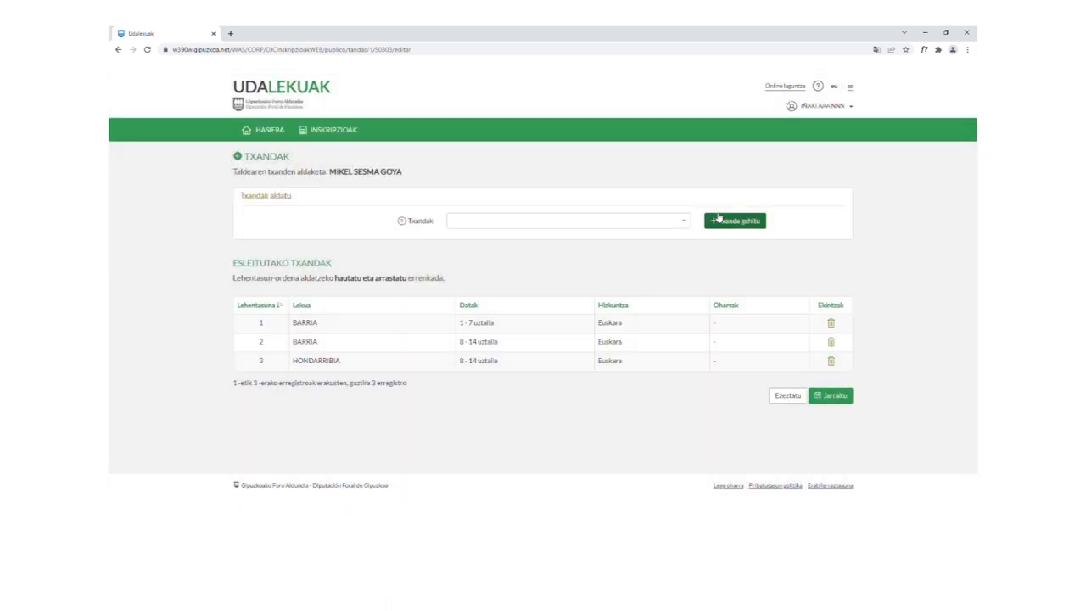
left_click(684, 223)
scroll(560, 292, "down", 4)
scroll(560, 299, "down", 3)
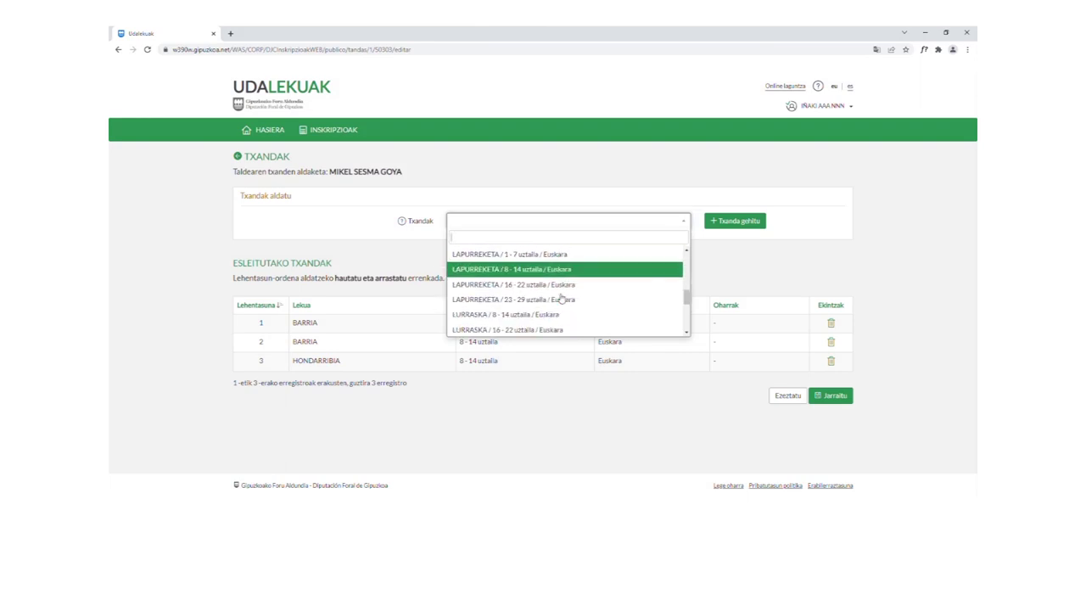
left_click(578, 314)
left_click(743, 223)
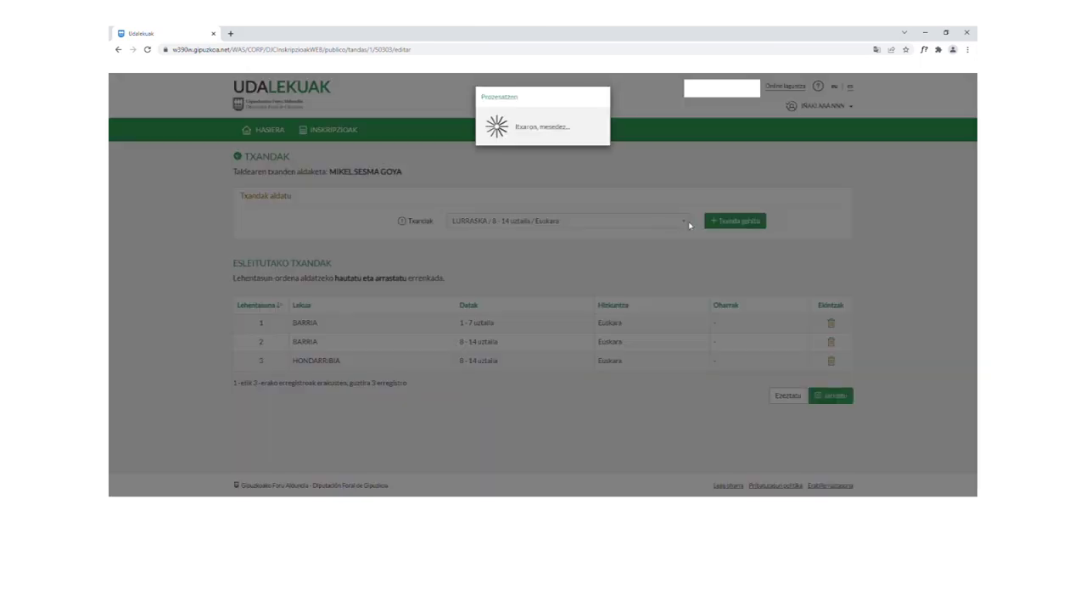
Step: Add the GORLIZ 8 - 14 uztaila turn, move it to top priority, and remove HONDARRIBIA
left_click(585, 222)
scroll(572, 294, "down", 5)
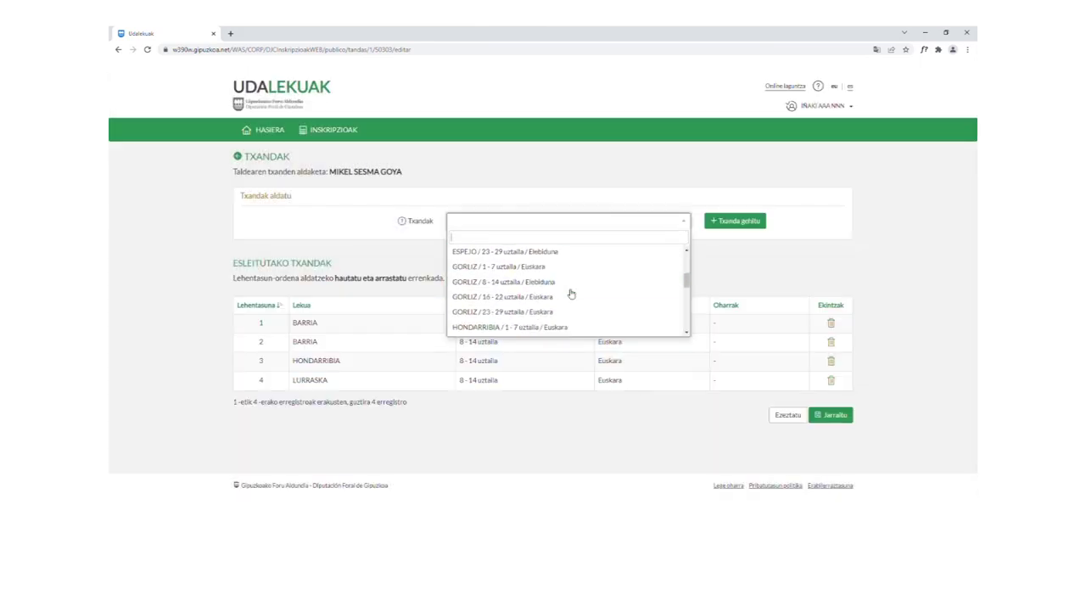
left_click(499, 270)
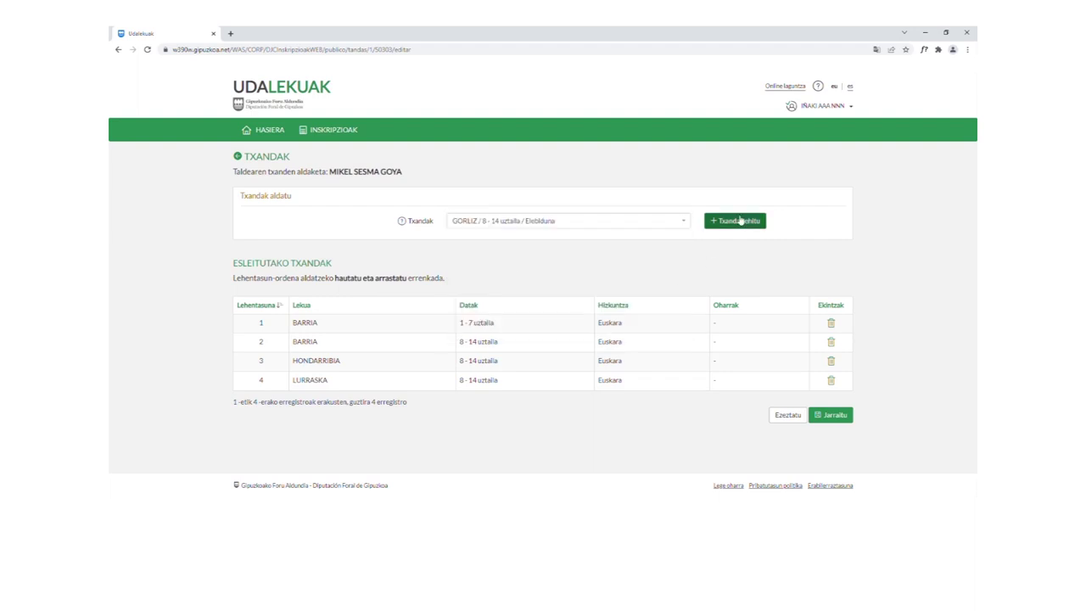
left_click(740, 222)
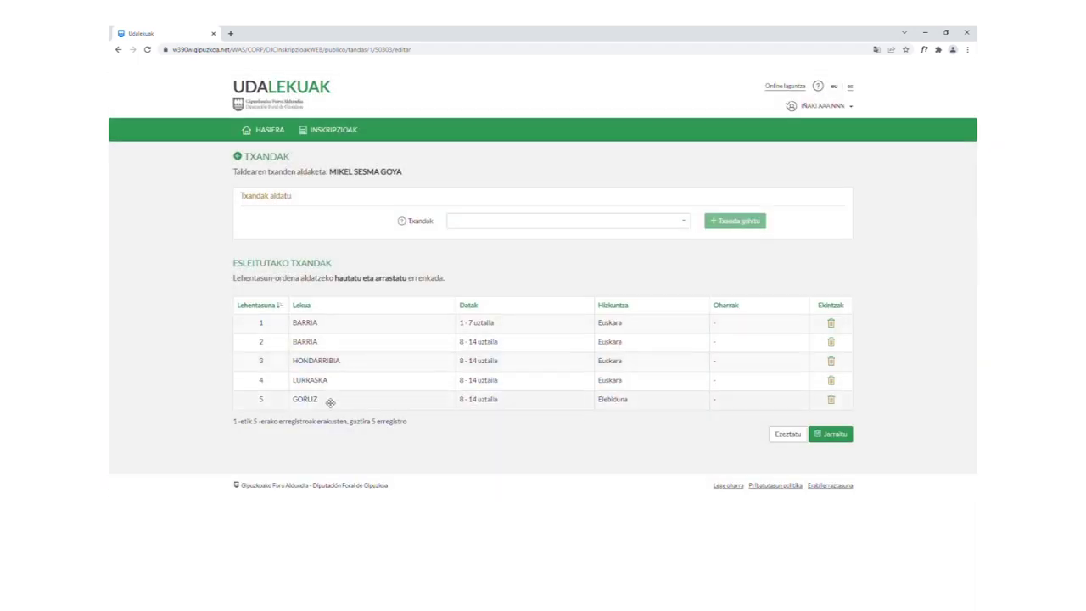
left_click_drag(331, 405, 322, 322)
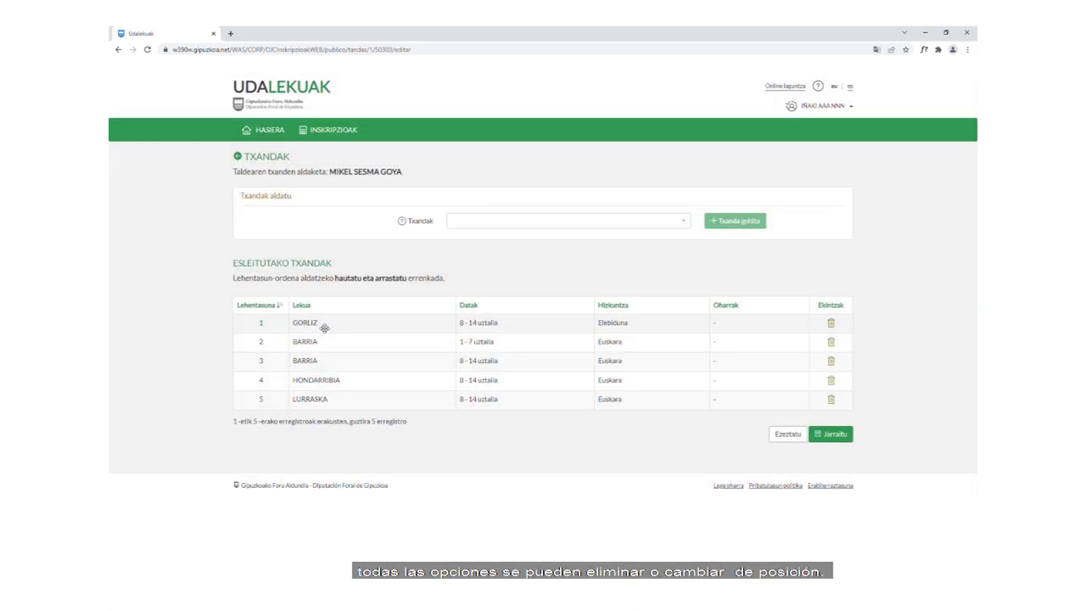
left_click_drag(332, 378, 332, 347)
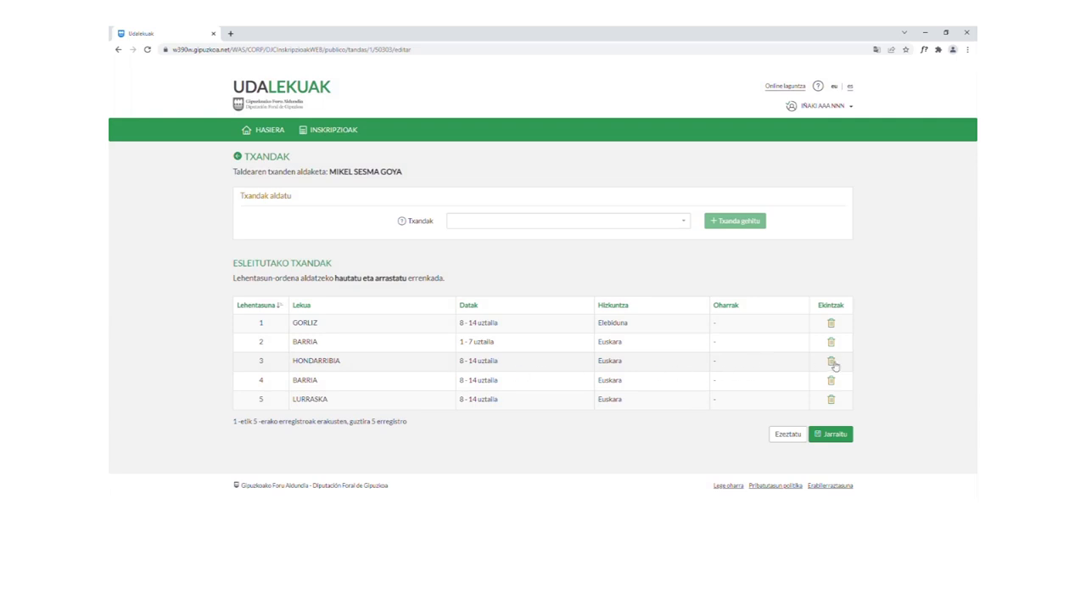
left_click(833, 362)
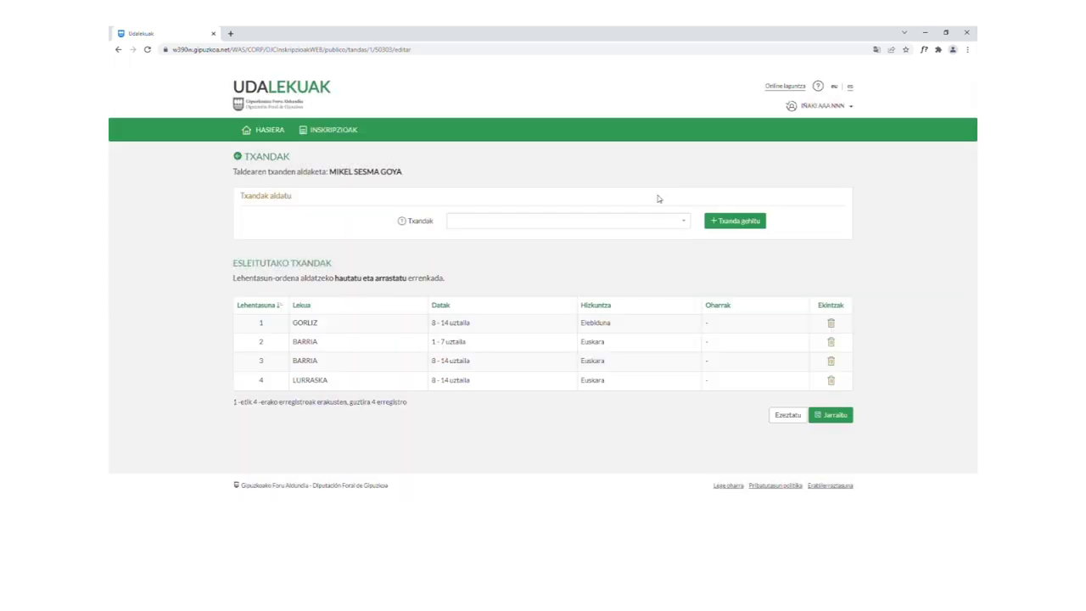
Step: Save the four turns with Jarraitu, then finish the group's registration via Izen-ematea bukatu and Bukatu
left_click(829, 415)
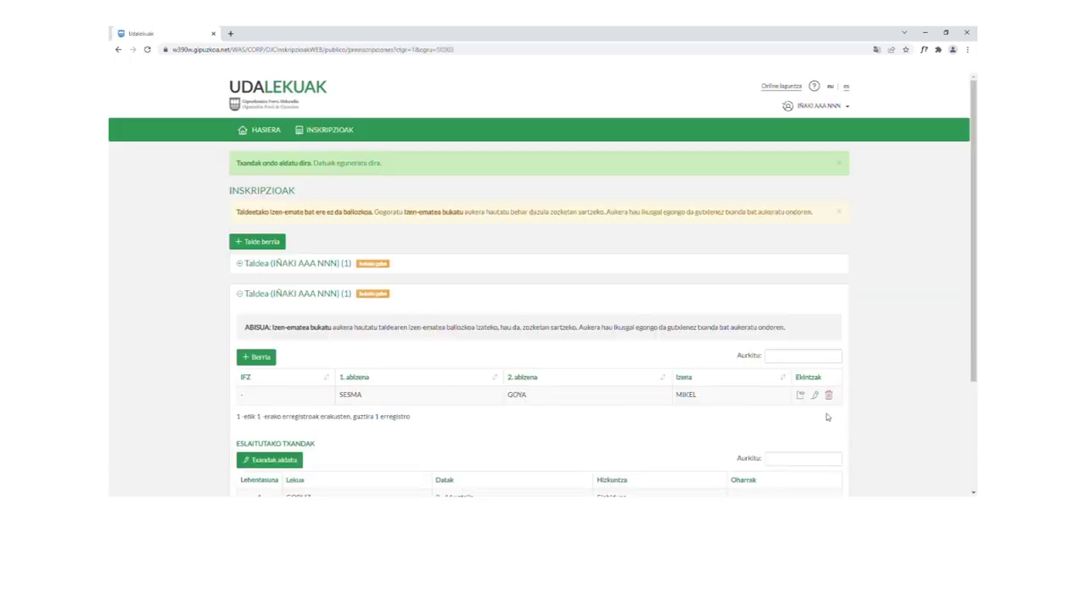
scroll(615, 263, "down", 4)
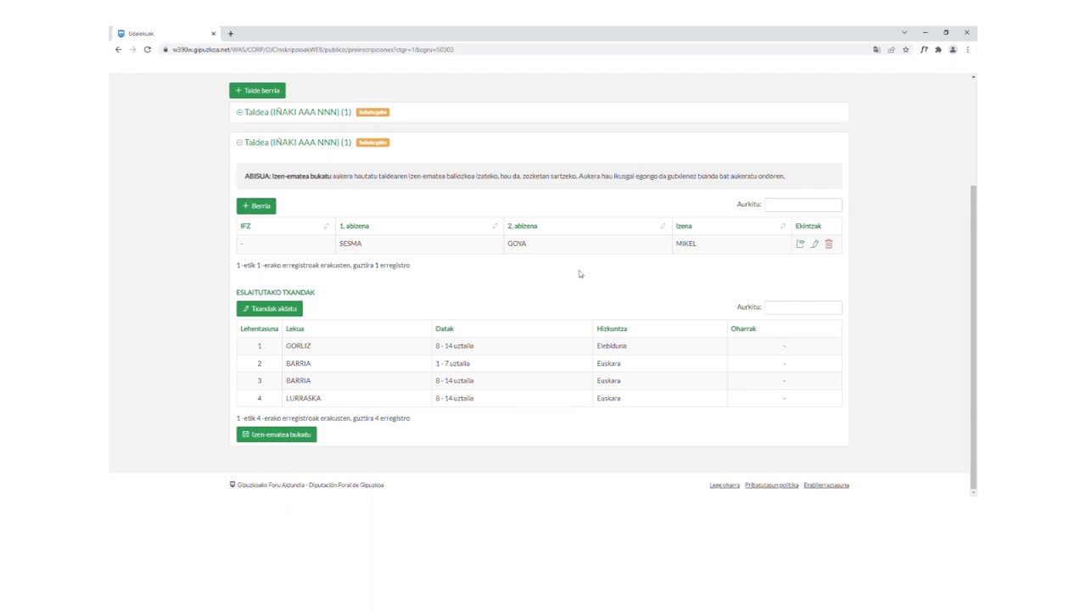
left_click(279, 436)
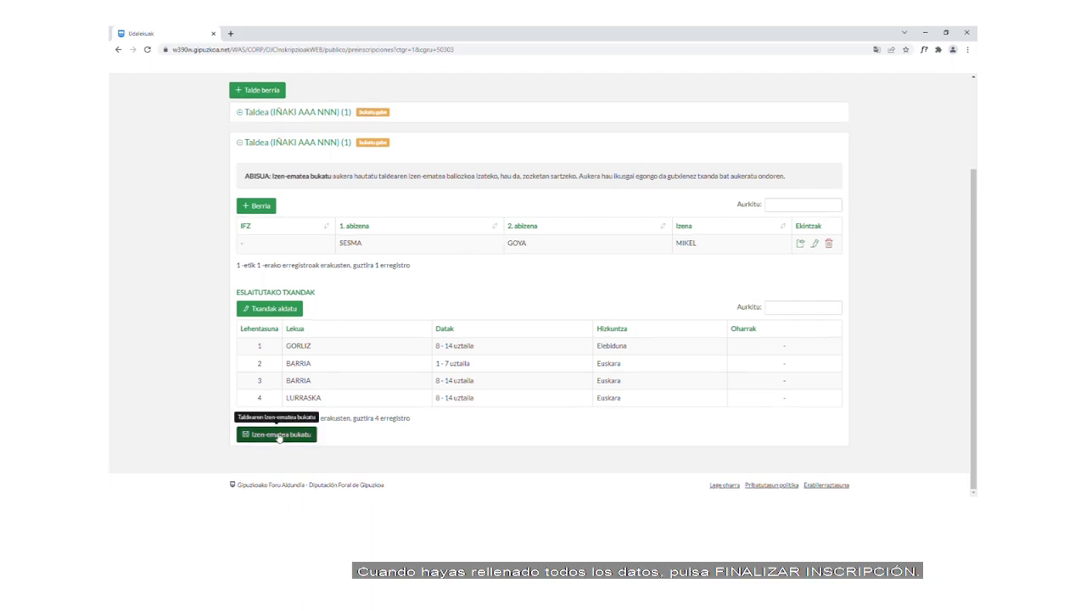
left_click(279, 436)
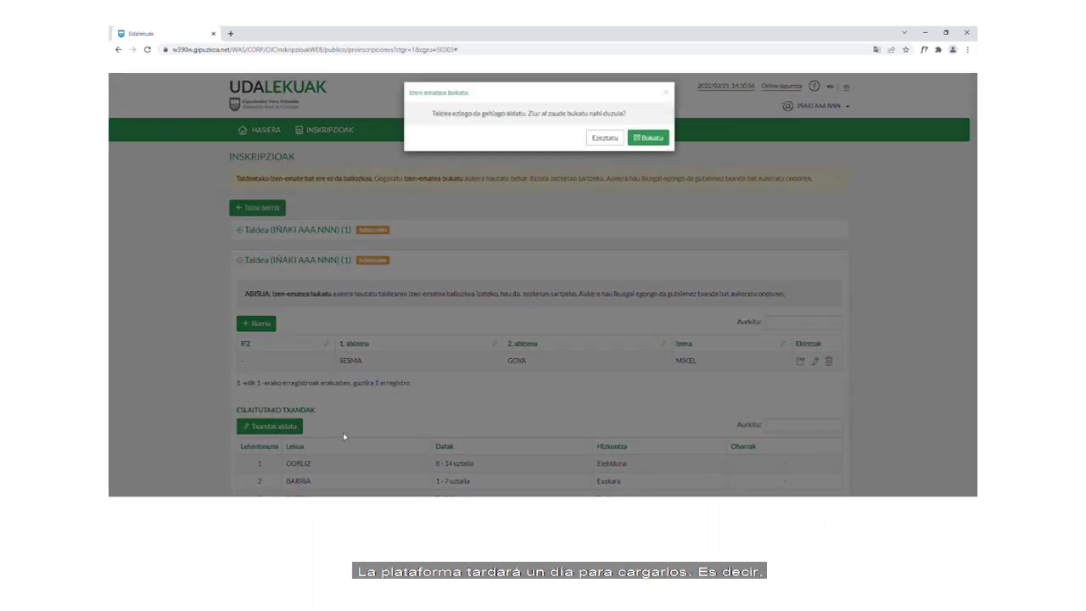
left_click(650, 142)
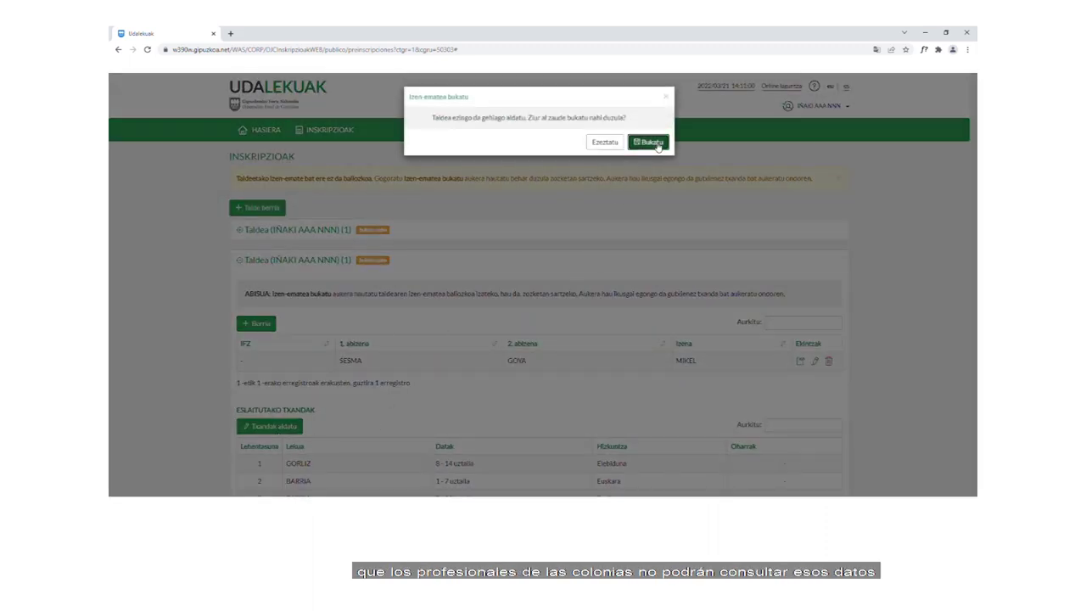